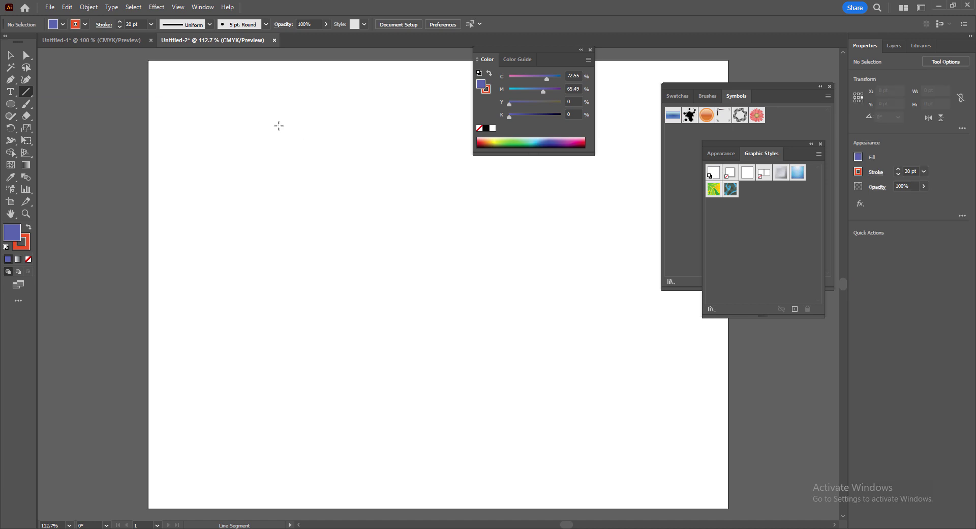
# Draw a vertical line about 415 pt long with the 20 pt red stroke on the artboard's left half
pyautogui.click(276, 124)
pyautogui.click(512, 299)
pyautogui.moveTo(279, 123); pyautogui.dragTo(276, 426)
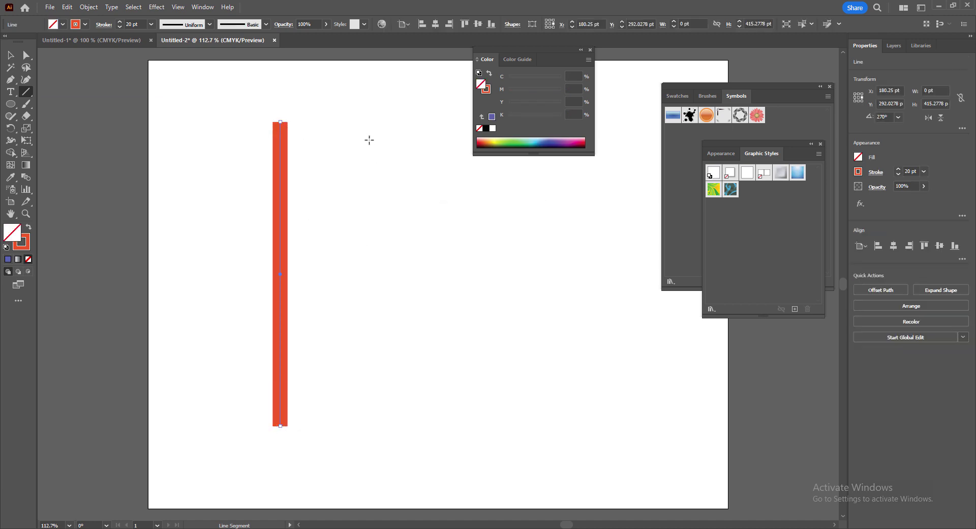
# Duplicate the vertical red line sideways and repeat the copy to build a row of seven parallel bars
pyautogui.click(10, 55)
pyautogui.moveTo(330, 185); pyautogui.dragTo(240, 190)
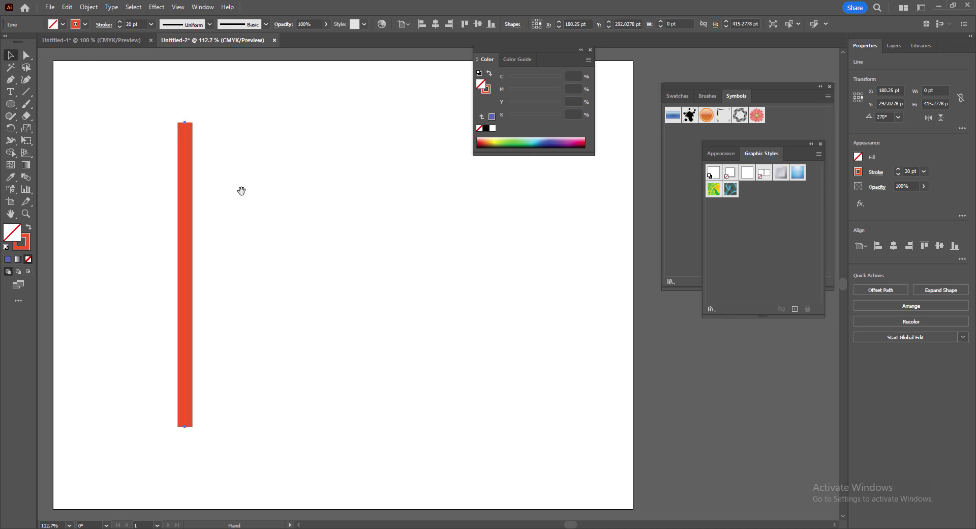
pyautogui.moveTo(186, 205); pyautogui.dragTo(226, 215)
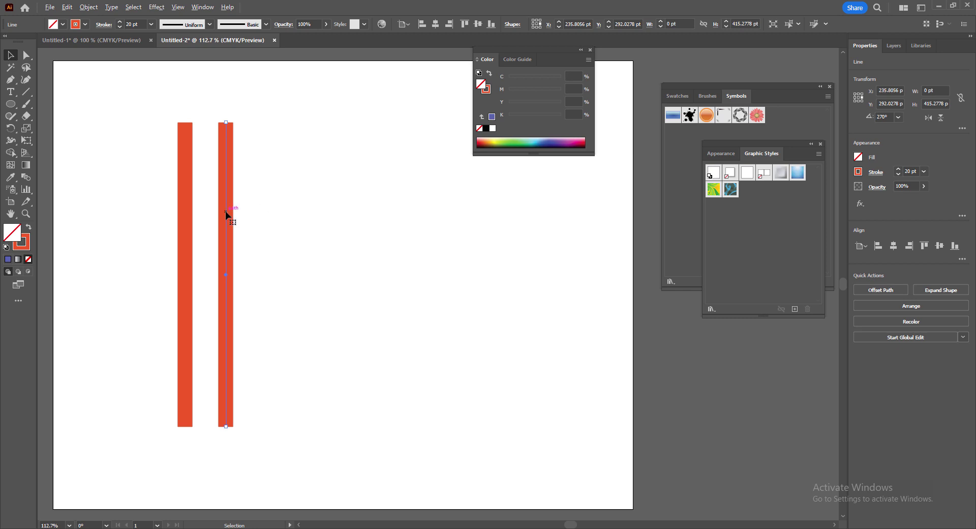
pyautogui.moveTo(226, 225); pyautogui.dragTo(253, 224)
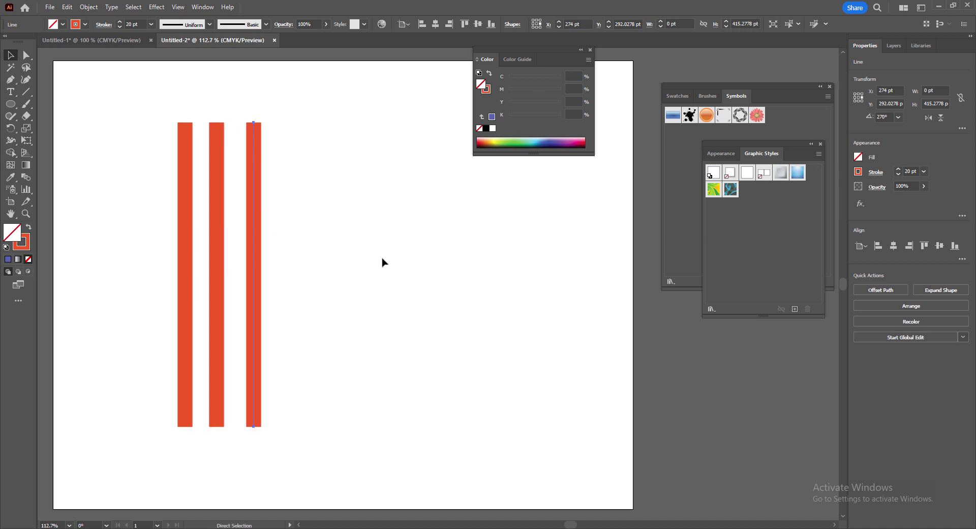
pyautogui.hotkey('ctrl', 'd')
pyautogui.hotkey('ctrl', 'd')
pyautogui.hotkey('ctrl', 'd')
pyautogui.hotkey('ctrl', 'd')
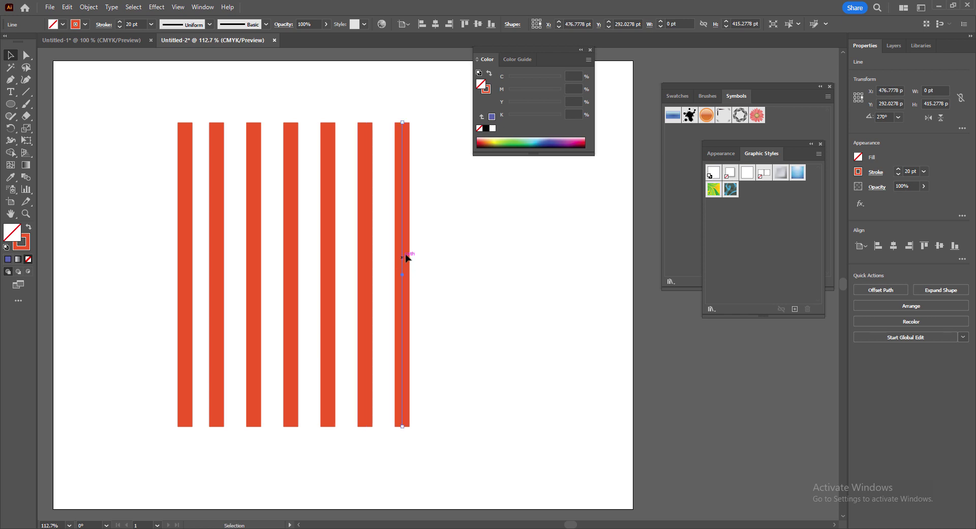
# Draw a horizontal line about 426 pt long across the upper part of the red bars and make its stroke dark blue
pyautogui.click(26, 92)
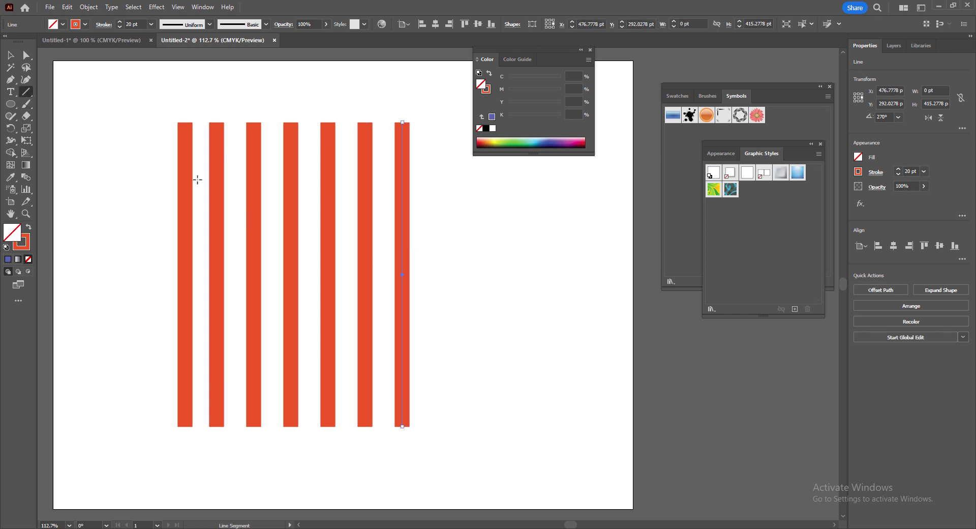
pyautogui.click(360, 171)
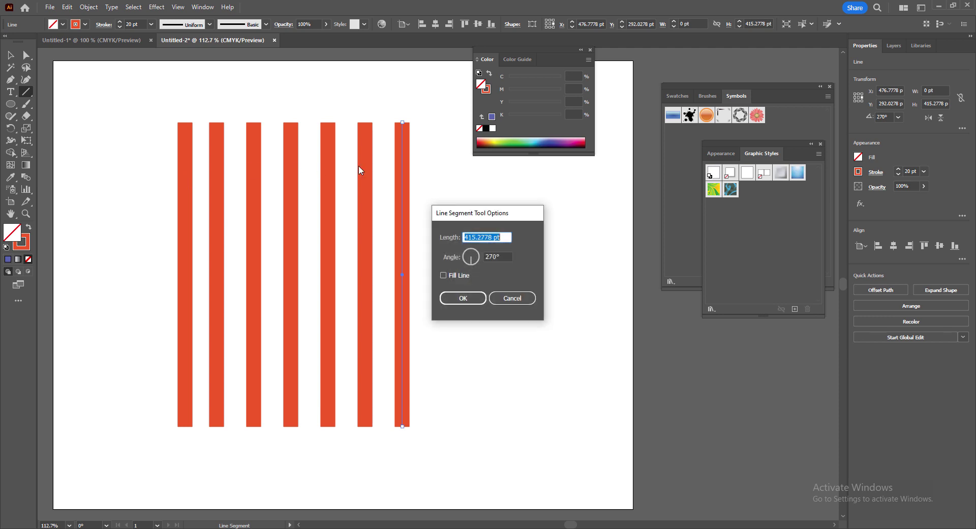
pyautogui.click(513, 298)
pyautogui.moveTo(133, 164); pyautogui.dragTo(447, 164)
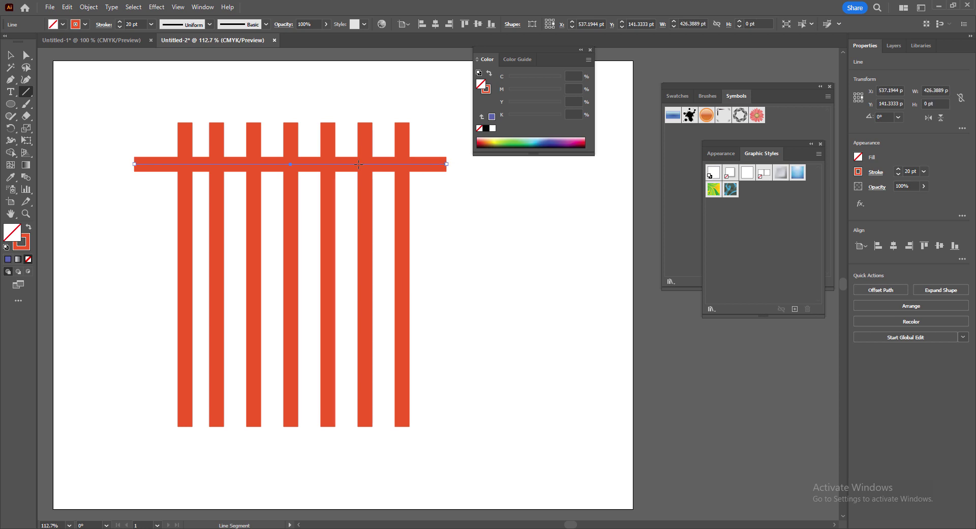
pyautogui.click(85, 24)
pyautogui.click(86, 50)
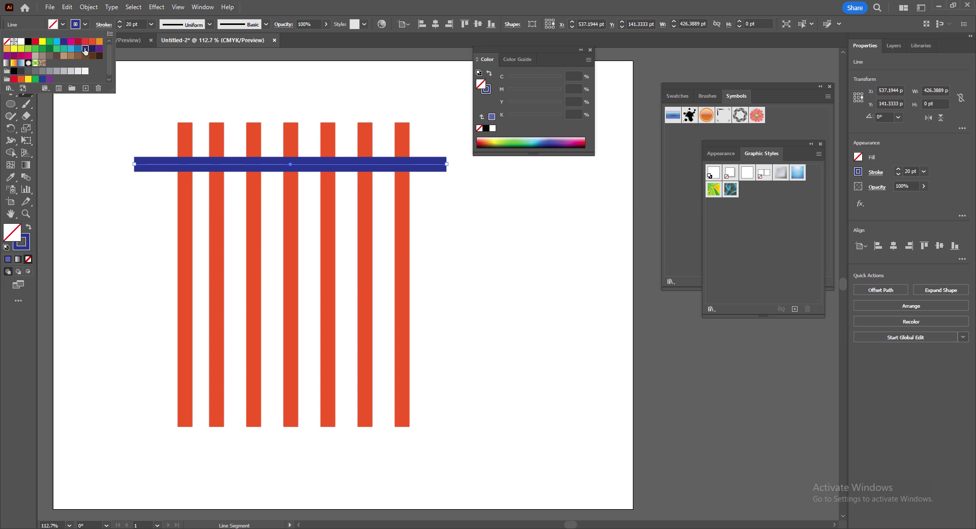
pyautogui.press('Escape')
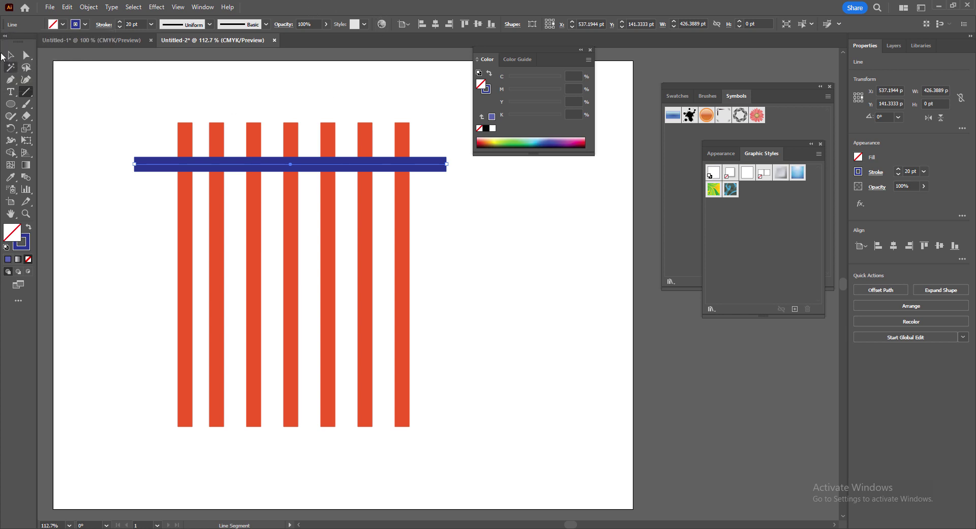
# Copy the blue line downward and repeat the copy until nine horizontal bars cross the red ones
pyautogui.click(10, 54)
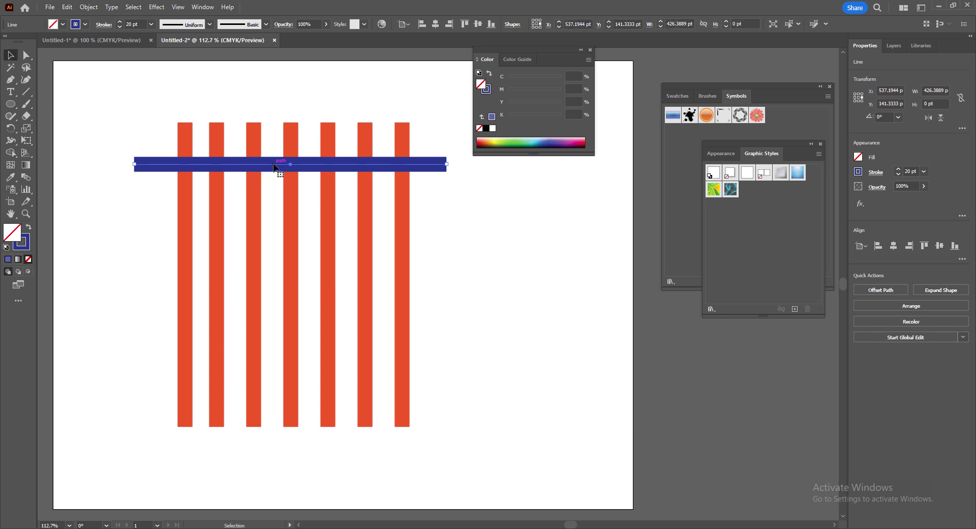
pyautogui.moveTo(272, 167)
pyautogui.mouseDown()
pyautogui.moveTo(274, 150)
pyautogui.moveTo(278, 182)
pyautogui.mouseUp()
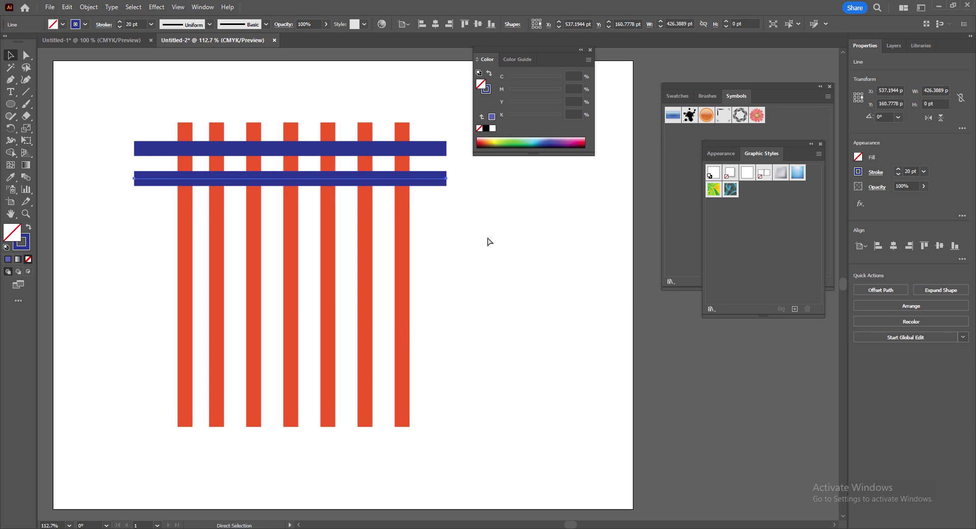
pyautogui.hotkey('ctrl', 'd')
pyautogui.hotkey('ctrl', 'd')
pyautogui.hotkey('ctrl', 'd')
pyautogui.hotkey('ctrl', 'd')
pyautogui.hotkey('ctrl', 'd')
pyautogui.hotkey('ctrl', 'd')
pyautogui.hotkey('ctrl', 'd')
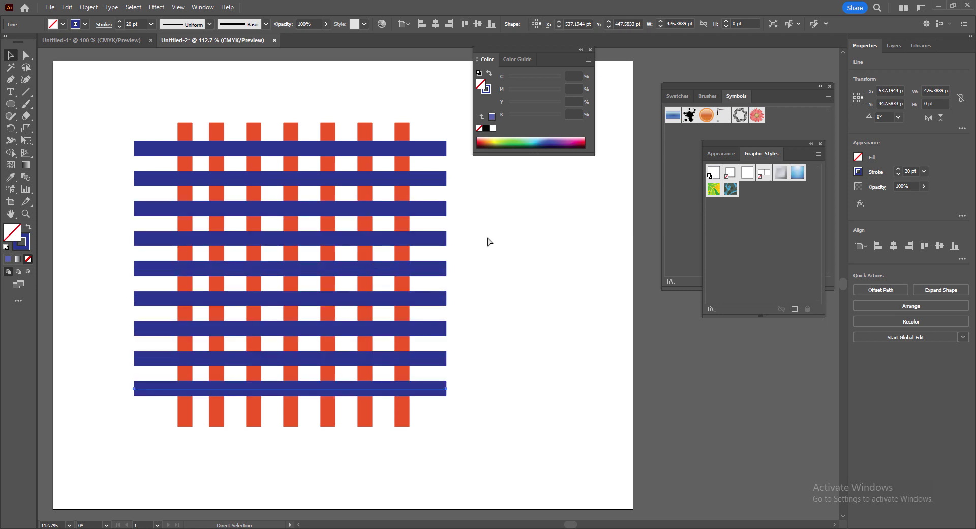
# Select all the red and blue bars and make them an Intertwine object
pyautogui.moveTo(492, 424); pyautogui.dragTo(104, 111)
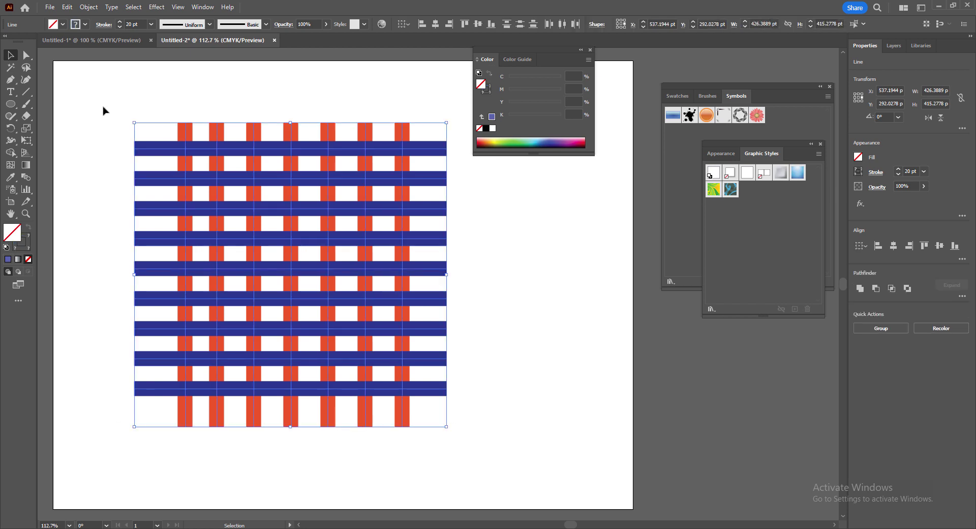
pyautogui.click(488, 339)
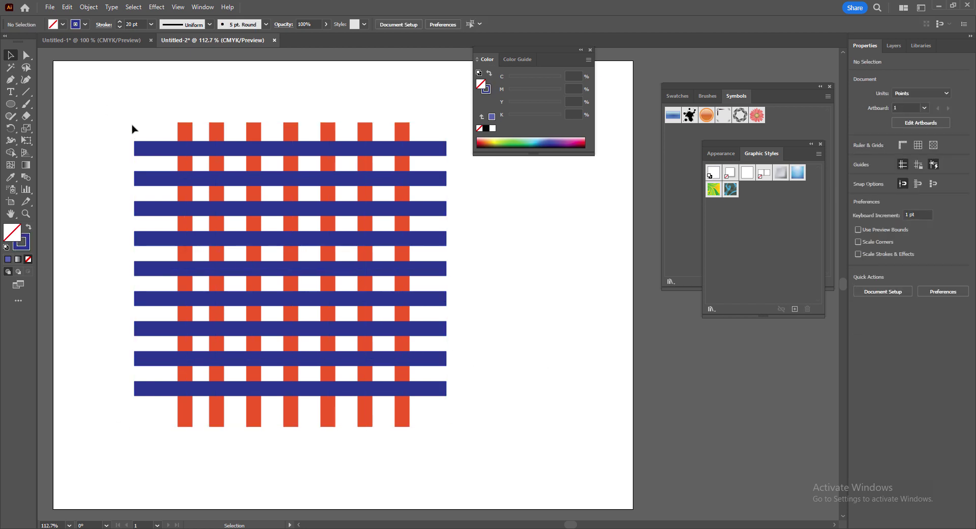
pyautogui.moveTo(97, 101); pyautogui.dragTo(473, 453)
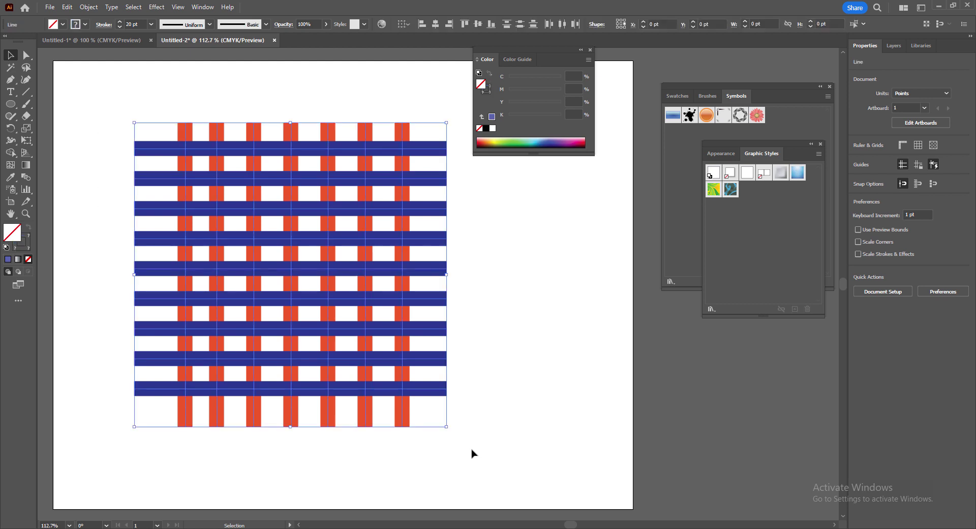
pyautogui.click(89, 7)
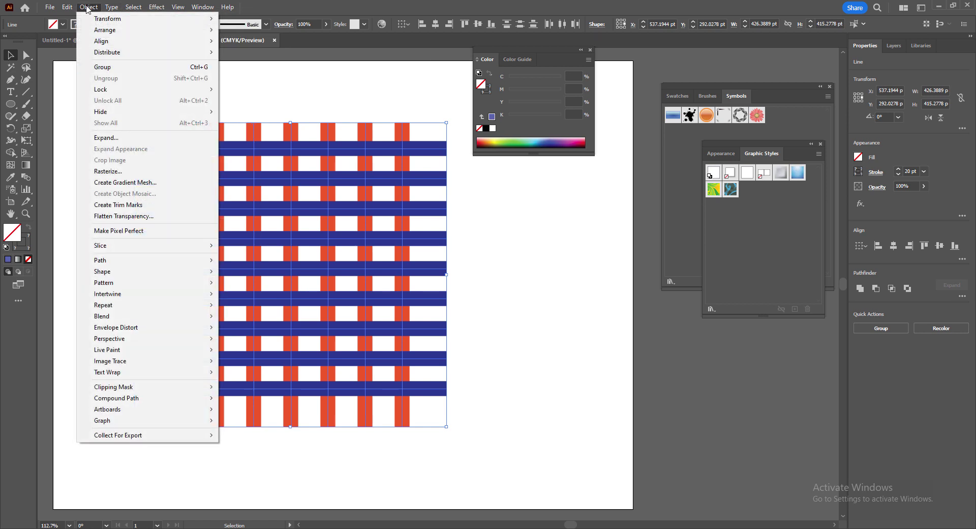
pyautogui.moveTo(132, 298)
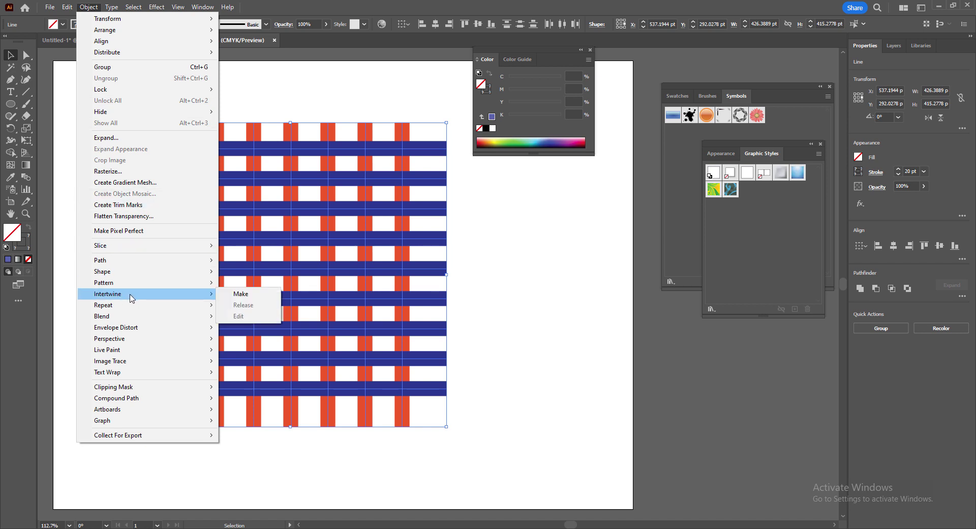
pyautogui.click(241, 295)
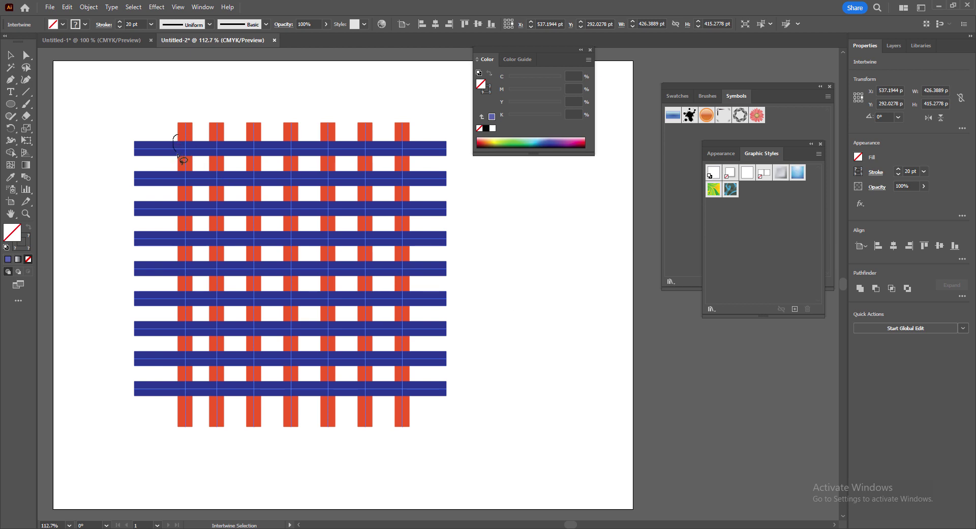
# Bring the first, third, fifth and seventh red bars in front of the topmost blue bar at their crossings
pyautogui.moveTo(178, 156)
pyautogui.mouseDown()
pyautogui.moveTo(190, 136)
pyautogui.moveTo(172, 144)
pyautogui.moveTo(177, 158)
pyautogui.moveTo(199, 153)
pyautogui.moveTo(198, 139)
pyautogui.moveTo(175, 141)
pyautogui.mouseUp()
pyautogui.press('Escape')
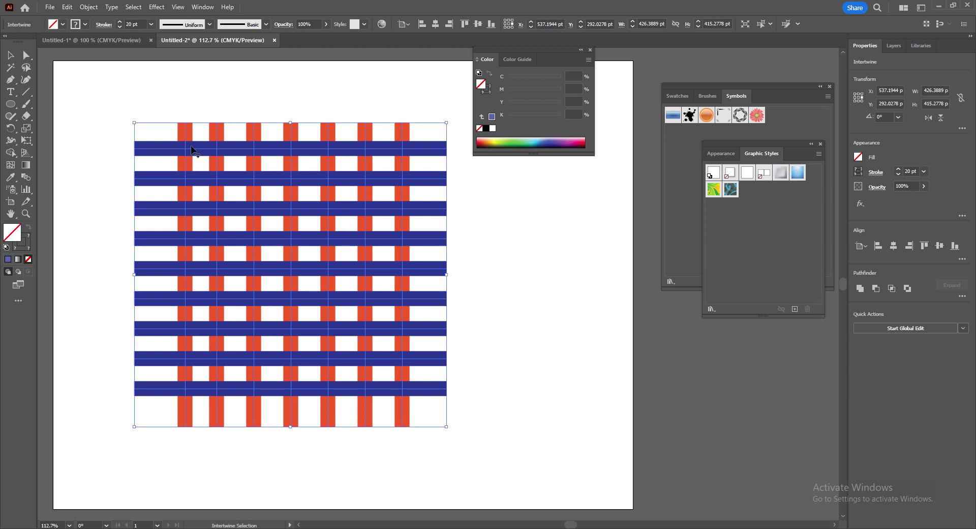
pyautogui.moveTo(197, 134)
pyautogui.mouseDown()
pyautogui.moveTo(173, 138)
pyautogui.moveTo(173, 159)
pyautogui.moveTo(198, 164)
pyautogui.moveTo(198, 136)
pyautogui.mouseUp()
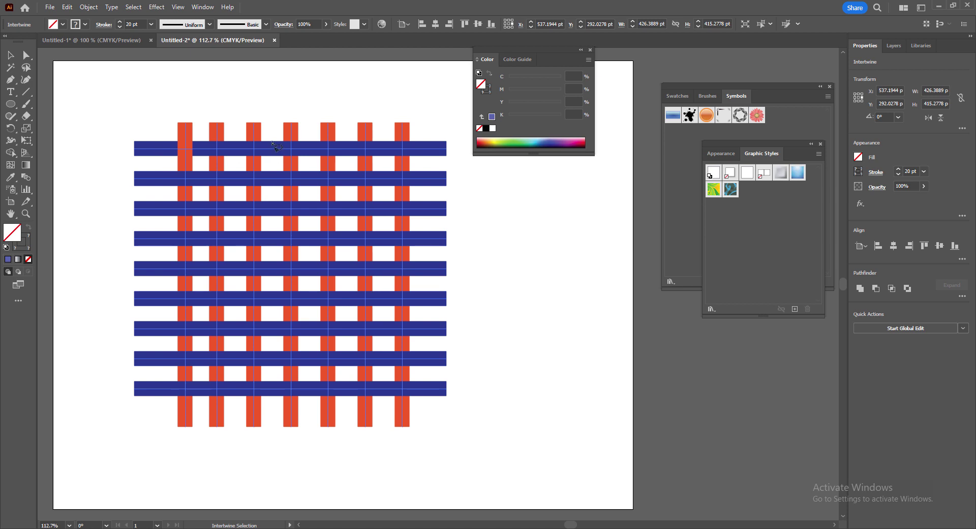
pyautogui.moveTo(268, 138)
pyautogui.mouseDown()
pyautogui.moveTo(245, 137)
pyautogui.moveTo(246, 157)
pyautogui.moveTo(264, 158)
pyautogui.moveTo(265, 140)
pyautogui.moveTo(337, 163)
pyautogui.moveTo(342, 138)
pyautogui.moveTo(313, 144)
pyautogui.mouseUp()
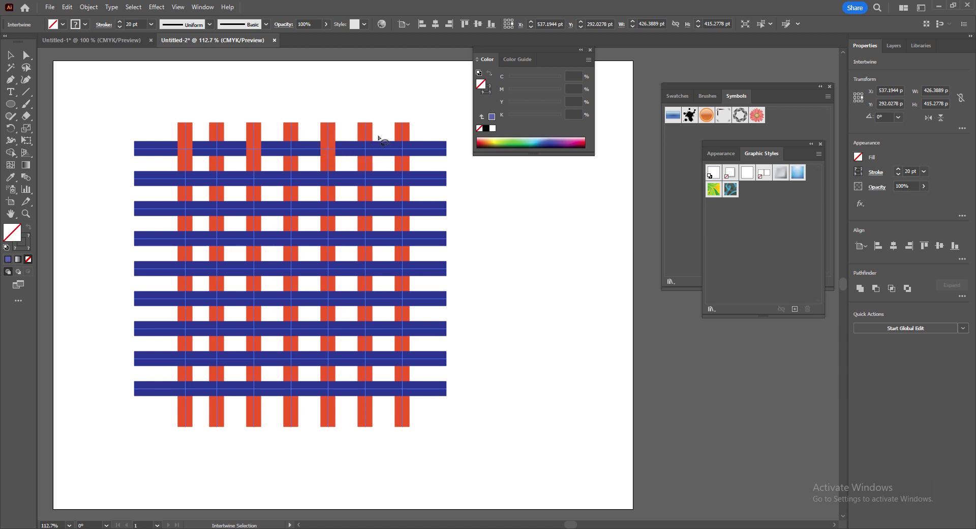
pyautogui.moveTo(390, 135)
pyautogui.mouseDown()
pyautogui.moveTo(392, 158)
pyautogui.moveTo(405, 163)
pyautogui.moveTo(421, 154)
pyautogui.moveTo(402, 138)
pyautogui.mouseUp()
# Bring the first, third, fifth and seventh red bars in front of the third blue bar at their crossings
pyautogui.moveTo(387, 204)
pyautogui.mouseDown()
pyautogui.moveTo(409, 224)
pyautogui.moveTo(421, 213)
pyautogui.moveTo(392, 198)
pyautogui.mouseUp()
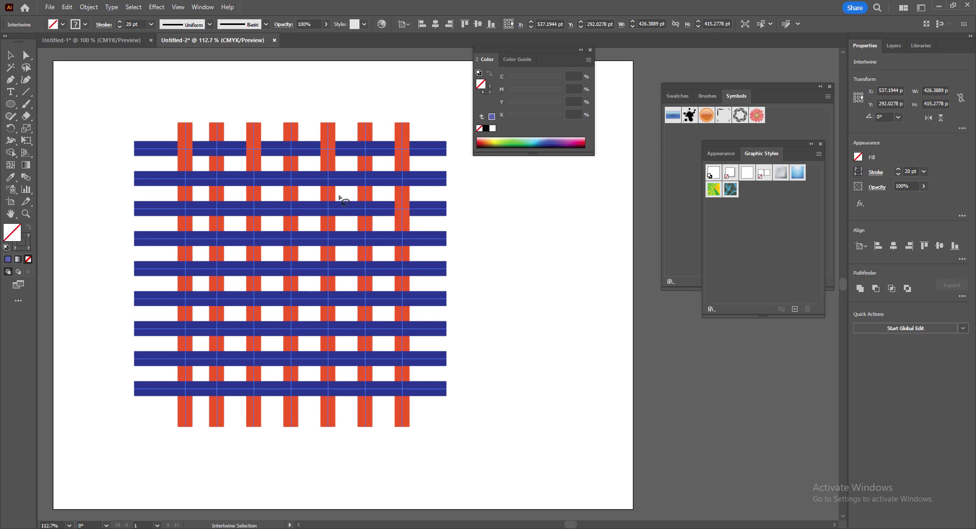
pyautogui.moveTo(318, 204)
pyautogui.mouseDown()
pyautogui.moveTo(347, 220)
pyautogui.moveTo(341, 200)
pyautogui.mouseUp()
pyautogui.moveTo(256, 198)
pyautogui.mouseDown()
pyautogui.moveTo(244, 223)
pyautogui.moveTo(275, 218)
pyautogui.moveTo(270, 202)
pyautogui.mouseUp()
pyautogui.moveTo(198, 196)
pyautogui.mouseDown()
pyautogui.moveTo(179, 216)
pyautogui.moveTo(196, 219)
pyautogui.moveTo(199, 197)
pyautogui.moveTo(172, 199)
pyautogui.moveTo(169, 212)
pyautogui.moveTo(196, 203)
pyautogui.mouseUp()
pyautogui.hotkey('ctrl', 'z')
# Bring the first, third, fifth and seventh red bars in front of the fifth blue bar at their crossings
pyautogui.moveTo(199, 259)
pyautogui.mouseDown()
pyautogui.moveTo(178, 255)
pyautogui.moveTo(178, 279)
pyautogui.moveTo(200, 270)
pyautogui.moveTo(199, 257)
pyautogui.moveTo(240, 257)
pyautogui.moveTo(240, 276)
pyautogui.moveTo(260, 281)
pyautogui.moveTo(264, 257)
pyautogui.moveTo(243, 254)
pyautogui.mouseUp()
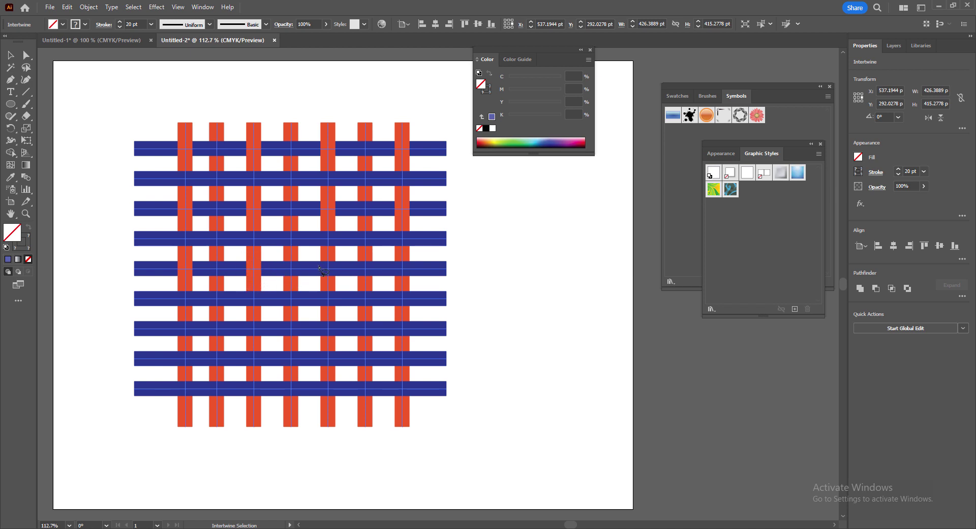
pyautogui.moveTo(323, 282)
pyautogui.mouseDown()
pyautogui.moveTo(339, 277)
pyautogui.moveTo(329, 258)
pyautogui.moveTo(317, 259)
pyautogui.mouseUp()
pyautogui.moveTo(386, 258)
pyautogui.mouseDown()
pyautogui.moveTo(389, 280)
pyautogui.moveTo(406, 282)
pyautogui.moveTo(418, 267)
pyautogui.moveTo(393, 261)
pyautogui.mouseUp()
# Bring the first, third, fifth and seventh red bars in front of the seventh blue bar at their crossings
pyautogui.moveTo(414, 317)
pyautogui.mouseDown()
pyautogui.moveTo(387, 327)
pyautogui.moveTo(389, 344)
pyautogui.moveTo(415, 335)
pyautogui.mouseUp()
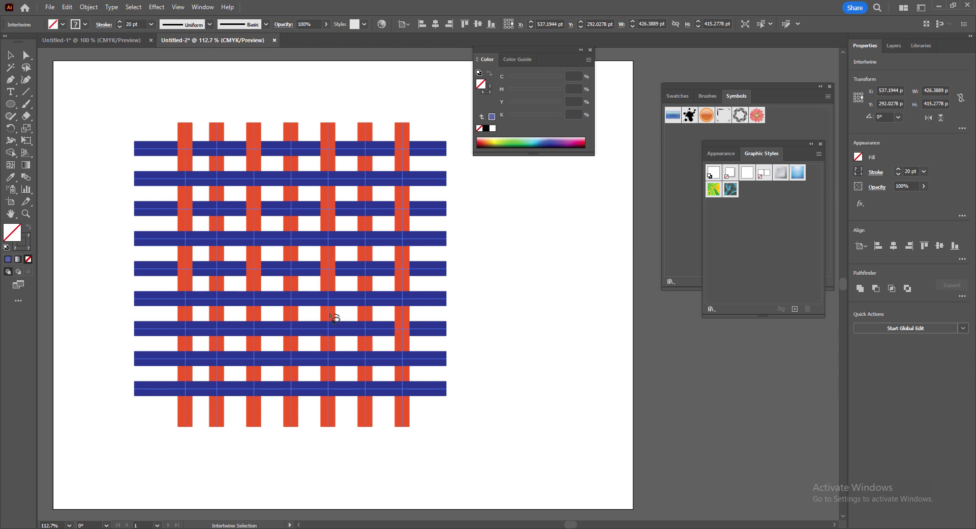
pyautogui.moveTo(334, 318)
pyautogui.mouseDown()
pyautogui.moveTo(311, 314)
pyautogui.moveTo(311, 336)
pyautogui.moveTo(335, 338)
pyautogui.moveTo(331, 318)
pyautogui.mouseUp()
pyautogui.press('v')
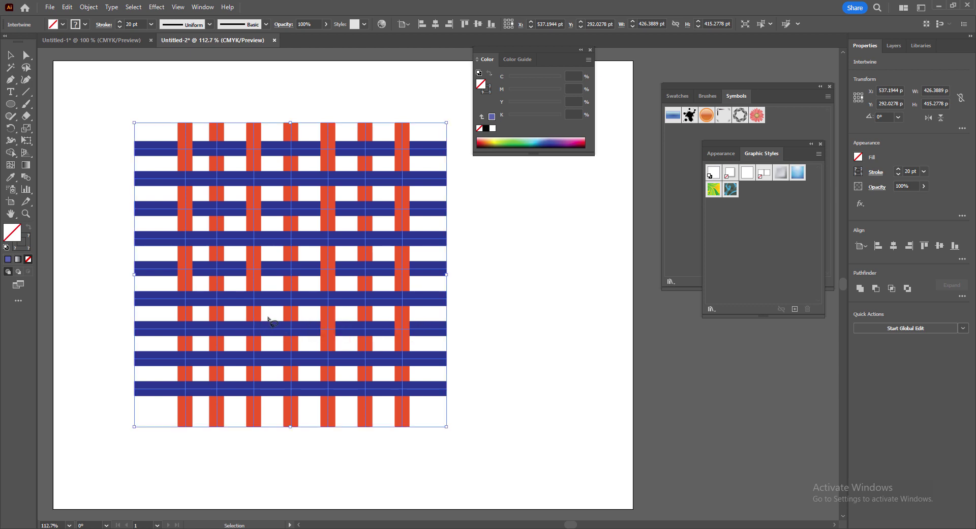
pyautogui.moveTo(273, 311)
pyautogui.mouseDown()
pyautogui.moveTo(247, 312)
pyautogui.moveTo(239, 327)
pyautogui.moveTo(248, 339)
pyautogui.moveTo(266, 336)
pyautogui.moveTo(272, 312)
pyautogui.mouseUp()
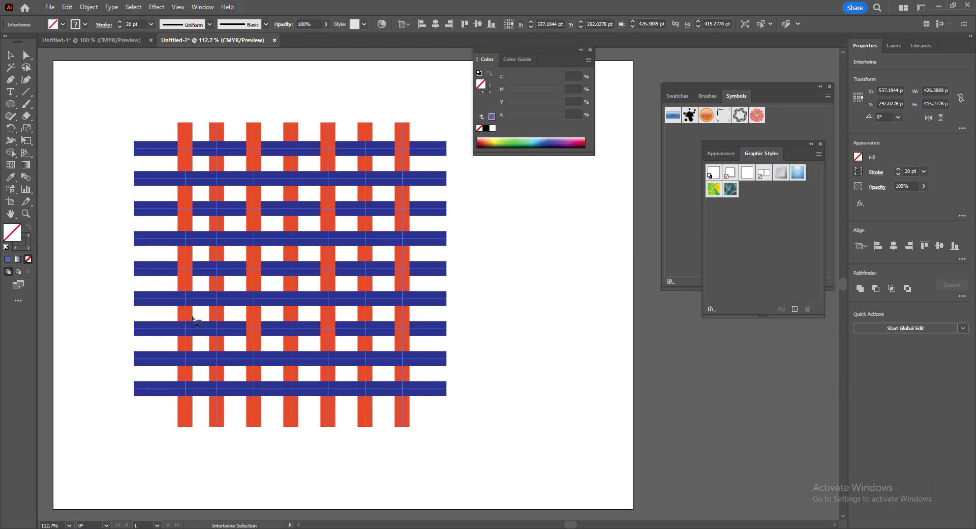
pyautogui.moveTo(193, 319)
pyautogui.mouseDown()
pyautogui.moveTo(167, 337)
pyautogui.moveTo(194, 341)
pyautogui.moveTo(191, 320)
pyautogui.mouseUp()
# Bring the first, third, fifth and seventh red bars in front of the lowest blue bar at their crossings
pyautogui.moveTo(198, 374)
pyautogui.mouseDown()
pyautogui.moveTo(173, 382)
pyautogui.moveTo(172, 396)
pyautogui.moveTo(186, 406)
pyautogui.moveTo(198, 381)
pyautogui.moveTo(268, 403)
pyautogui.moveTo(255, 378)
pyautogui.mouseUp()
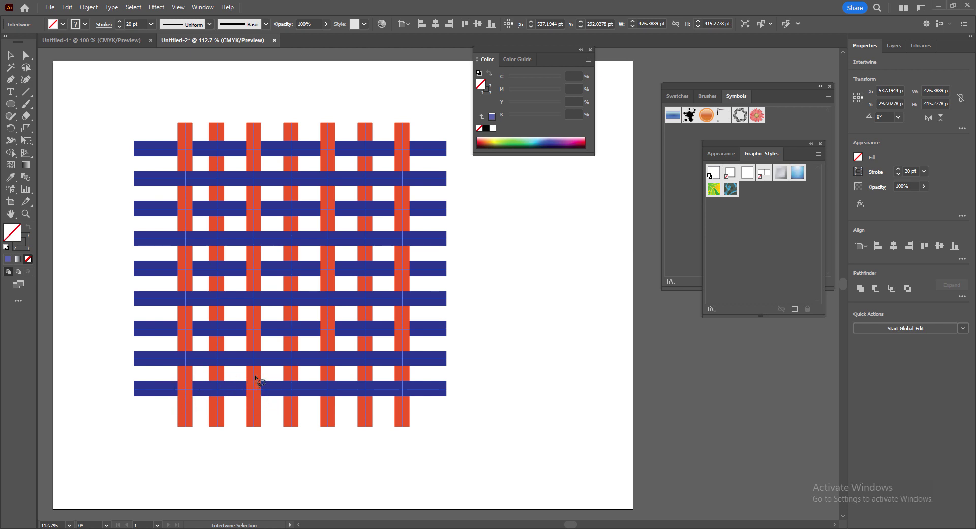
pyautogui.moveTo(315, 376)
pyautogui.mouseDown()
pyautogui.moveTo(326, 410)
pyautogui.moveTo(346, 399)
pyautogui.moveTo(330, 377)
pyautogui.moveTo(319, 378)
pyautogui.mouseUp()
pyautogui.moveTo(386, 392)
pyautogui.mouseDown()
pyautogui.moveTo(416, 403)
pyautogui.moveTo(425, 391)
pyautogui.moveTo(390, 377)
pyautogui.mouseUp()
# Move the intertwined grid up and left so it partly overhangs the artboard's upper-left corner
pyautogui.press('v')
pyautogui.moveTo(448, 431); pyautogui.dragTo(425, 411)
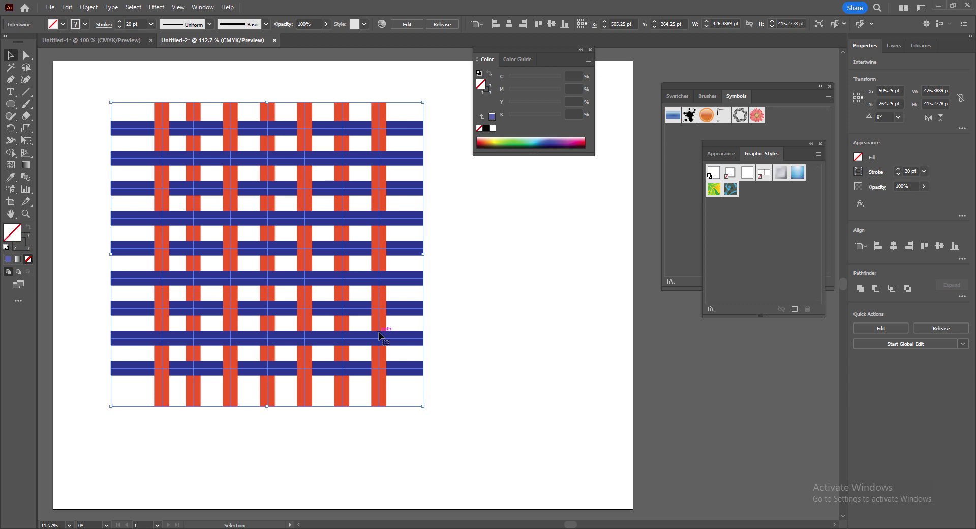
pyautogui.moveTo(379, 333); pyautogui.dragTo(293, 190)
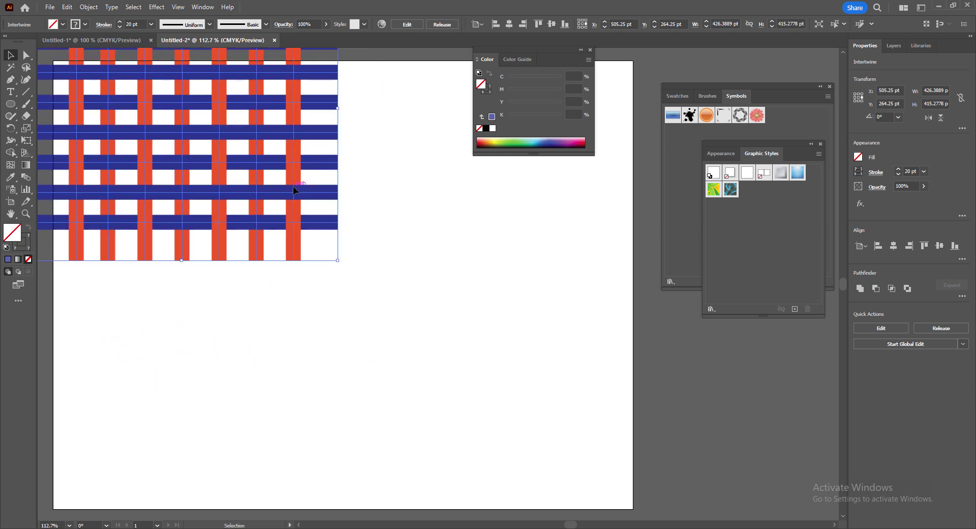
# Add the point text "G" in the empty artboard area below and right of the grid
pyautogui.click(10, 91)
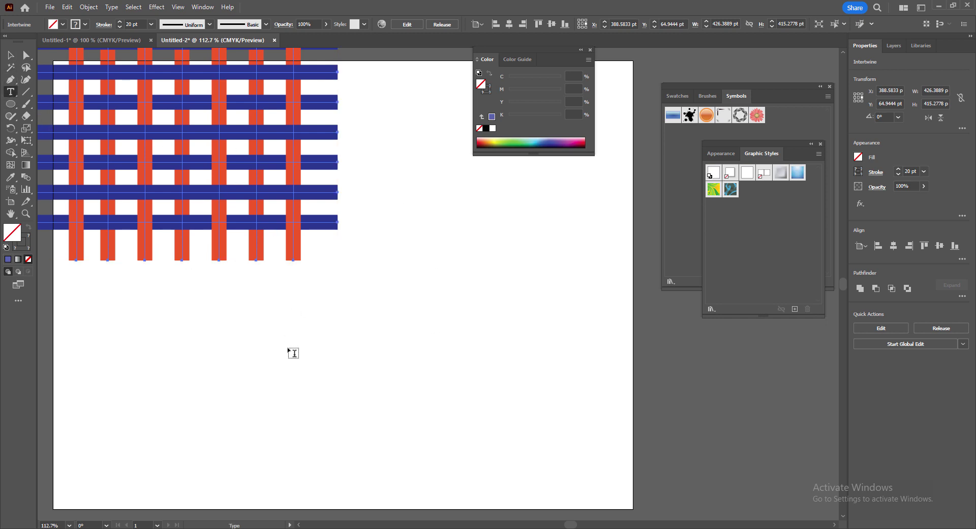
pyautogui.click(402, 349)
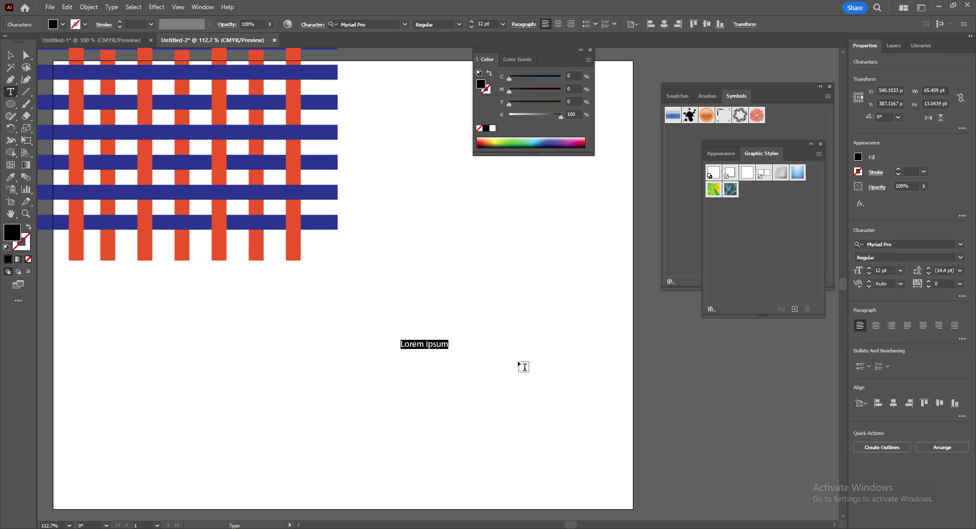
pyautogui.write('G')
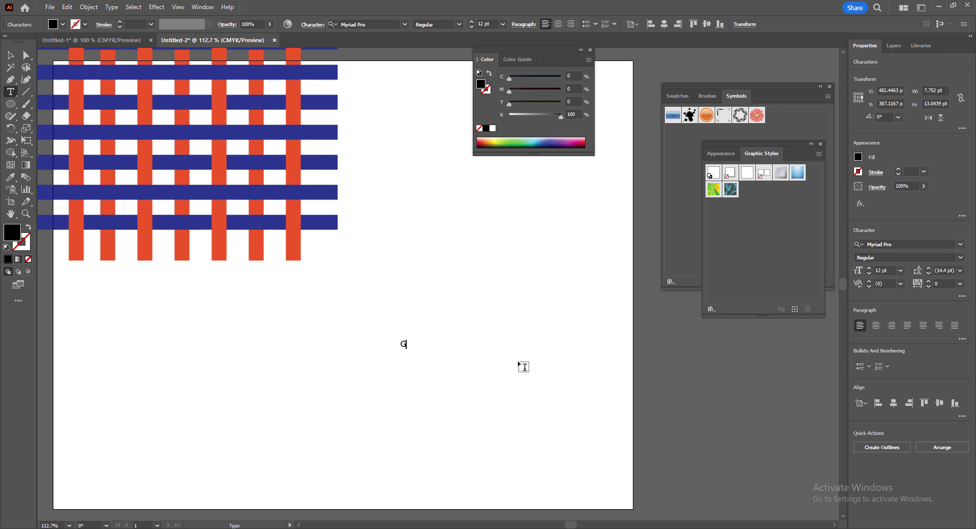
pyautogui.press('Escape')
pyautogui.keyDown('ctrl'); pyautogui.click(512, 365); pyautogui.keyUp('ctrl')
# Scale the letter G up to about 251 pt and move it higher on the artboard's right half
pyautogui.doubleClick(403, 343)
pyautogui.click(10, 56)
pyautogui.moveTo(421, 358); pyautogui.dragTo(495, 449)
pyautogui.moveTo(477, 385); pyautogui.dragTo(459, 278)
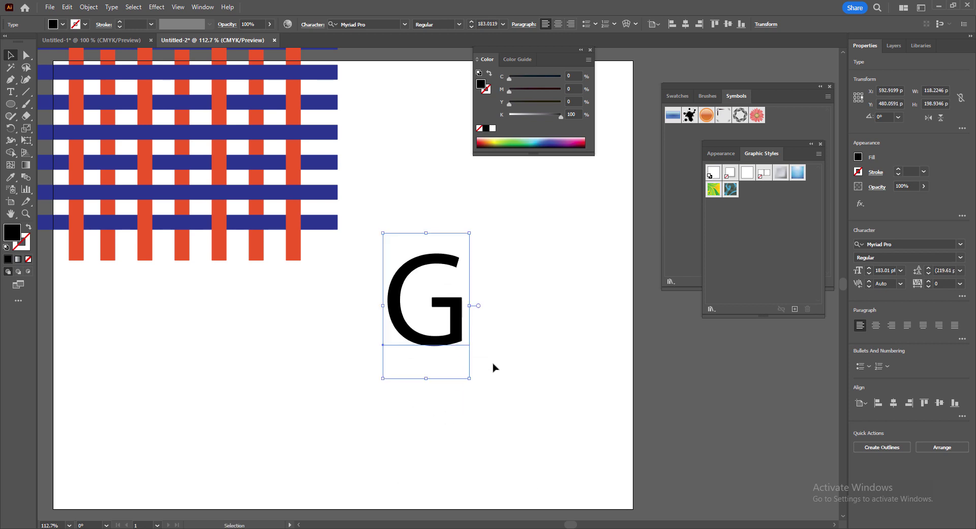
pyautogui.moveTo(470, 379); pyautogui.dragTo(505, 436)
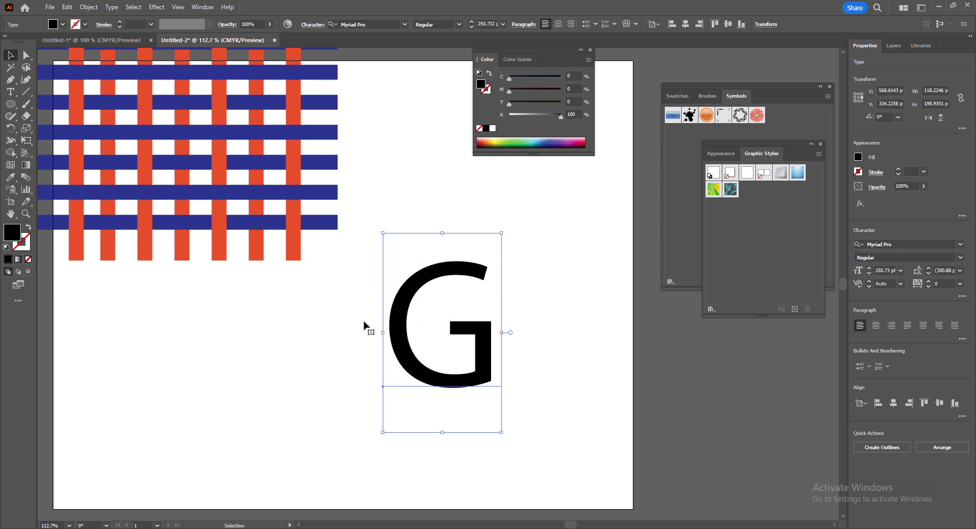
# Add the point text "N" in the empty artboard area just above the letter G
pyautogui.click(10, 92)
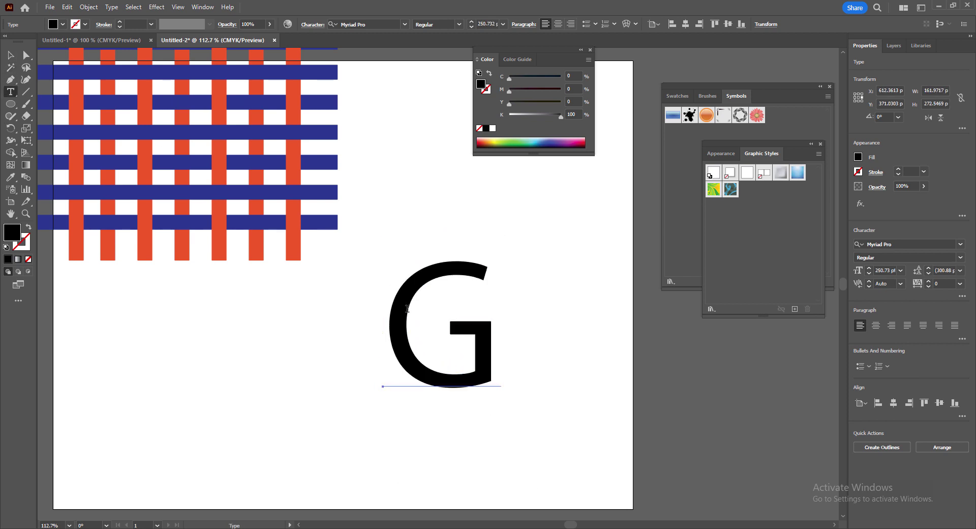
pyautogui.click(13, 97)
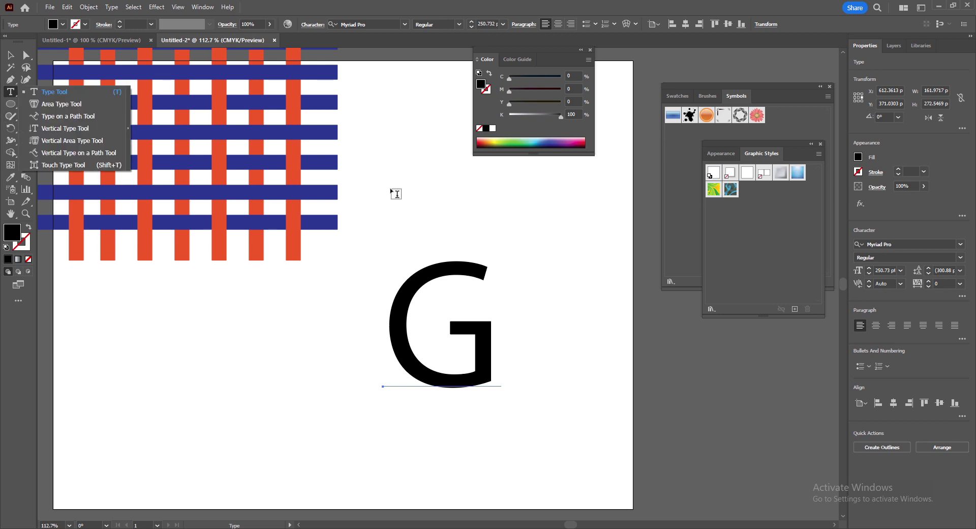
pyautogui.click(406, 230)
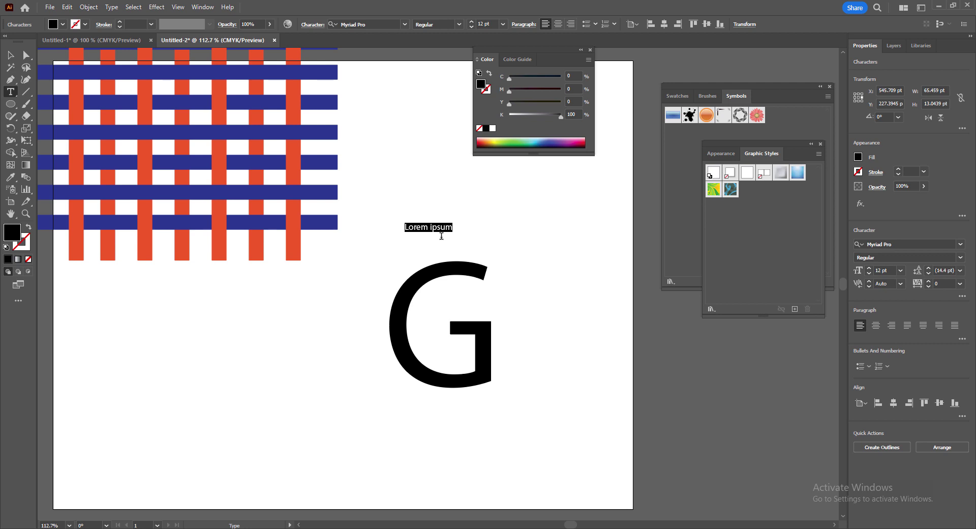
pyautogui.write('N')
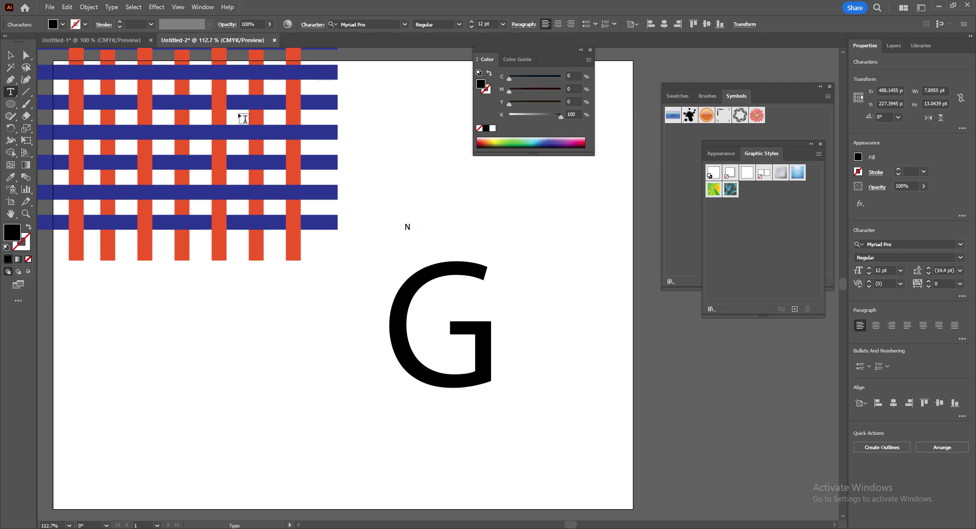
# Scale the letter N up to about 282 pt and place it overlapping the letter G
pyautogui.click(10, 56)
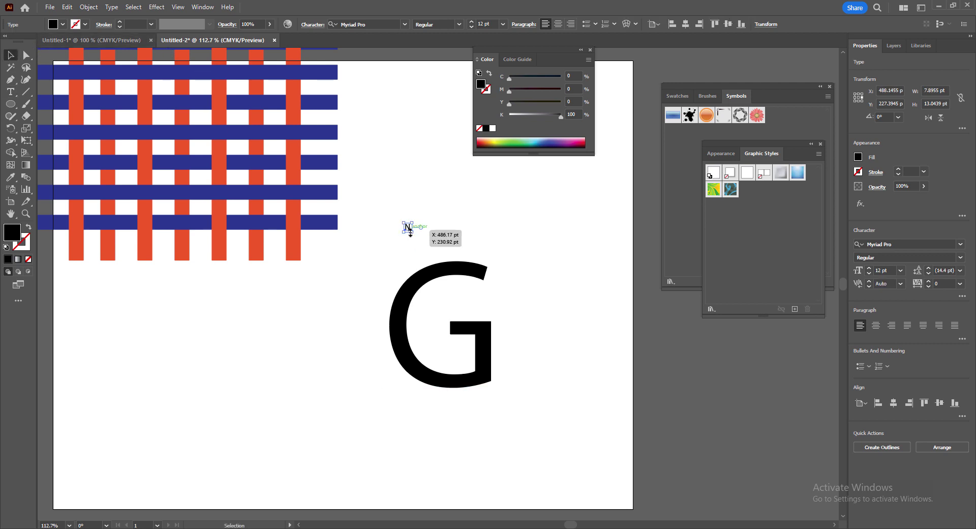
pyautogui.moveTo(411, 230)
pyautogui.mouseDown()
pyautogui.moveTo(415, 272)
pyautogui.moveTo(424, 270)
pyautogui.moveTo(413, 264)
pyautogui.moveTo(414, 227)
pyautogui.mouseUp()
pyautogui.moveTo(413, 222); pyautogui.dragTo(630, 139)
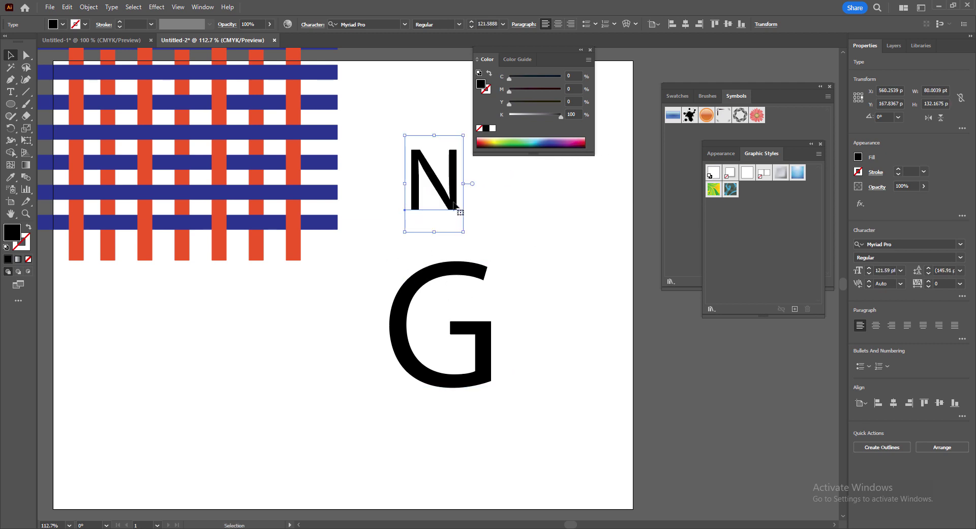
pyautogui.moveTo(459, 206); pyautogui.dragTo(488, 474)
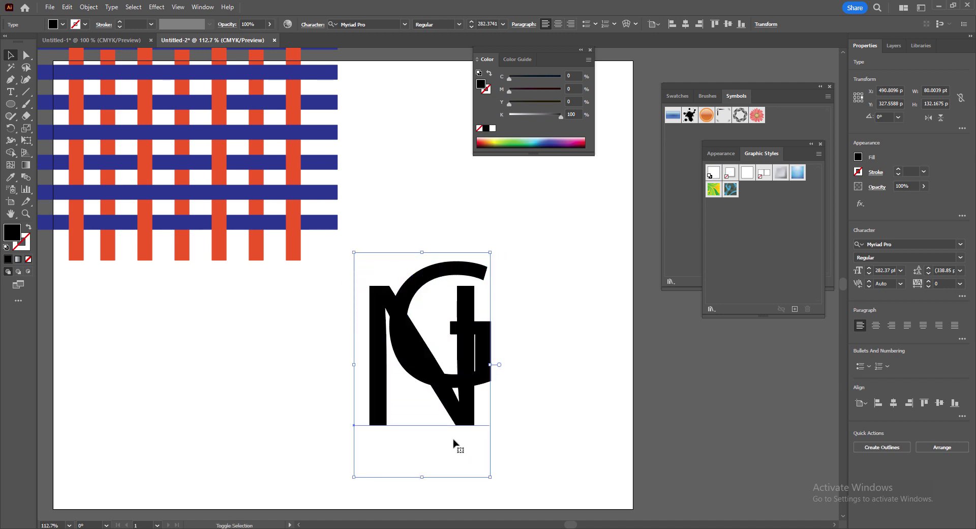
pyautogui.moveTo(458, 410); pyautogui.dragTo(458, 388)
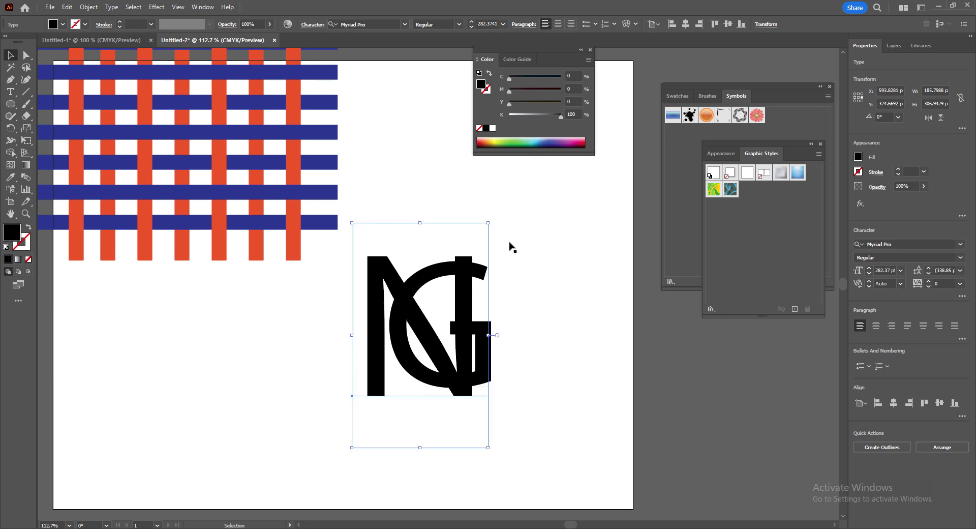
# Fill the letter N with teal, about C 89, M 45, Y 34, K 7
pyautogui.click(572, 140)
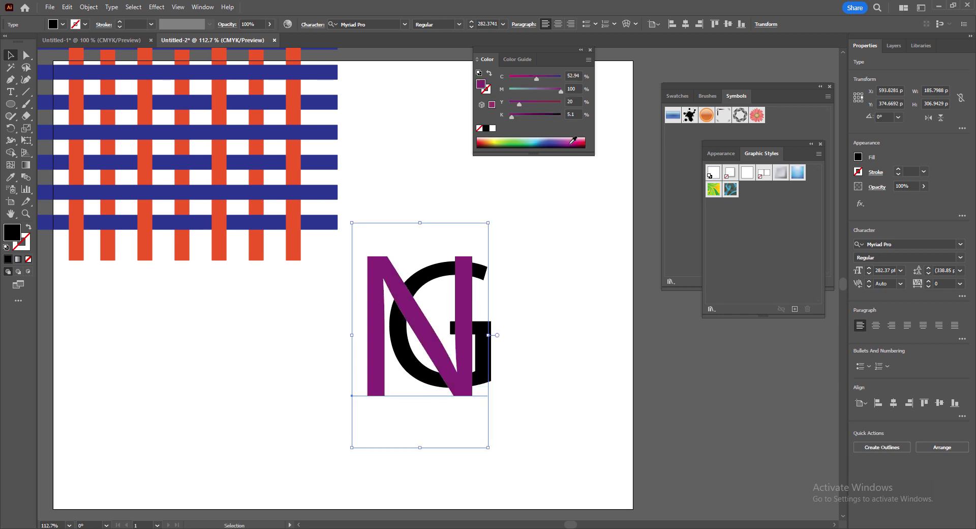
pyautogui.click(525, 350)
pyautogui.click(488, 342)
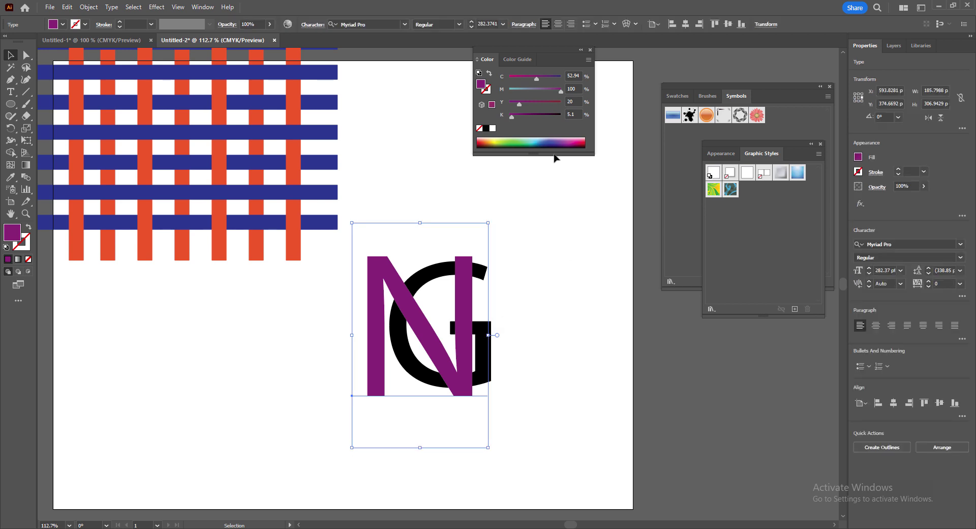
pyautogui.click(538, 140)
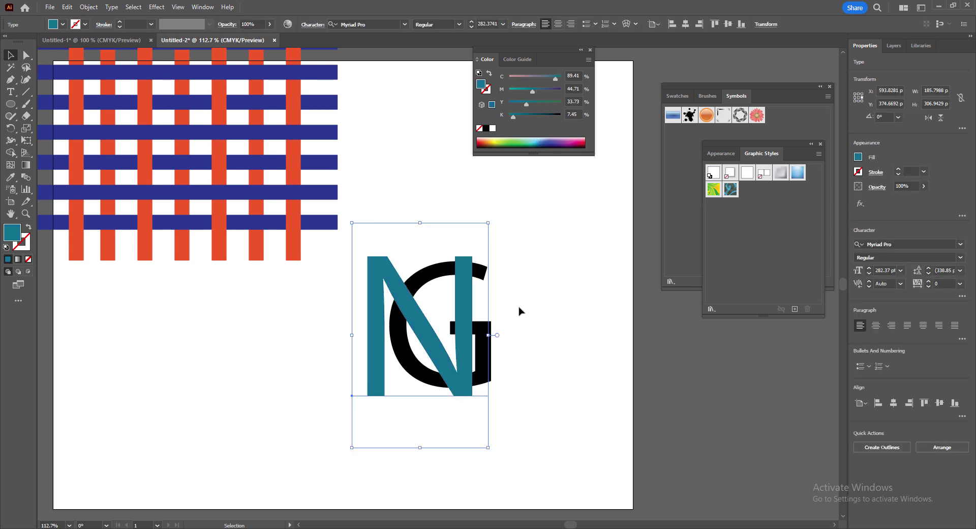
# Move the N aside to the left of the G and fill the G with orange
pyautogui.click(488, 276)
pyautogui.click(490, 278)
pyautogui.moveTo(441, 363); pyautogui.dragTo(314, 363)
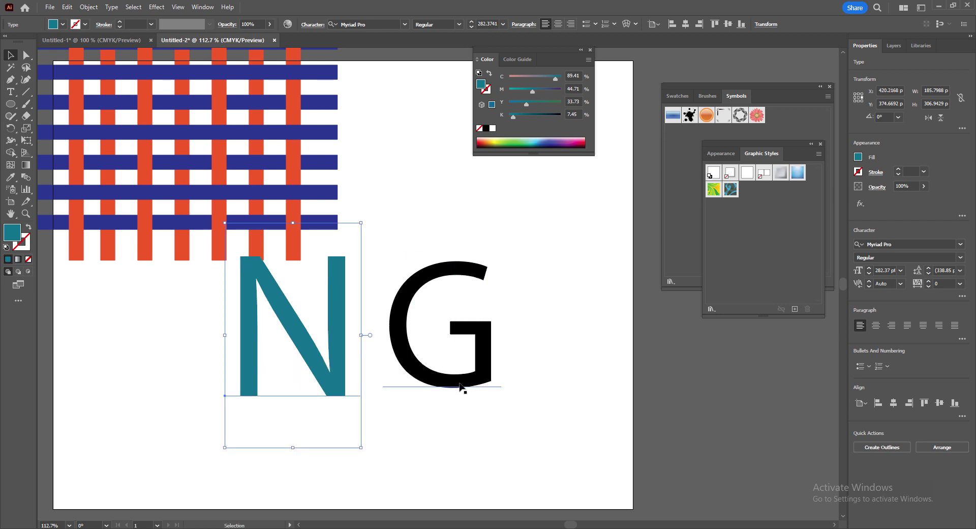
pyautogui.click(461, 385)
pyautogui.click(499, 140)
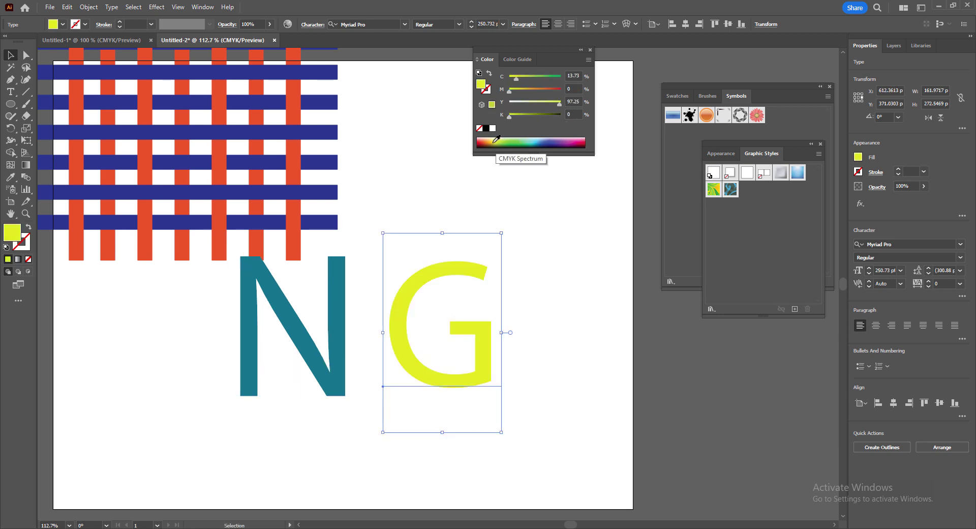
pyautogui.click(494, 139)
pyautogui.click(489, 145)
pyautogui.click(485, 141)
# Move the N back over the G and make an Intertwine object from both letters
pyautogui.moveTo(340, 289); pyautogui.dragTo(479, 291)
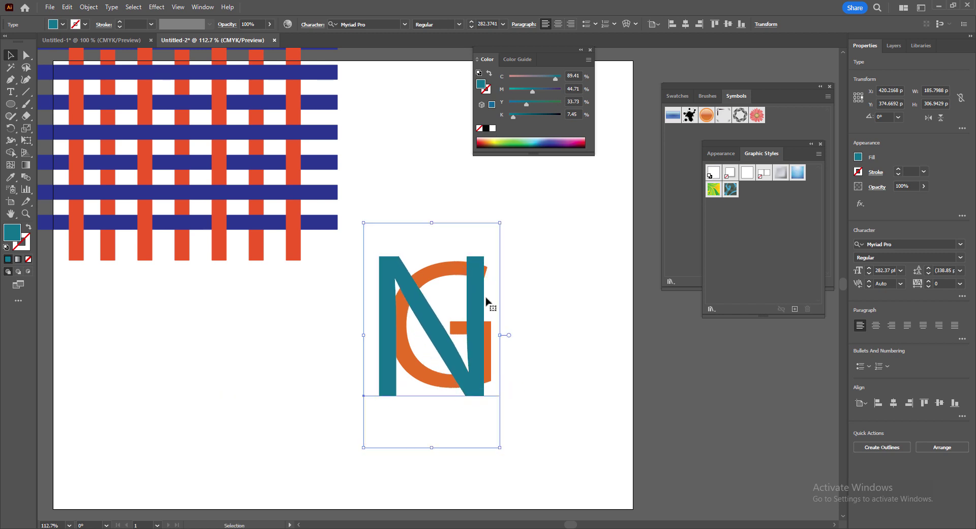
pyautogui.hotkey('ctrl', '+')
pyautogui.moveTo(509, 230); pyautogui.dragTo(305, 463)
pyautogui.click(549, 327)
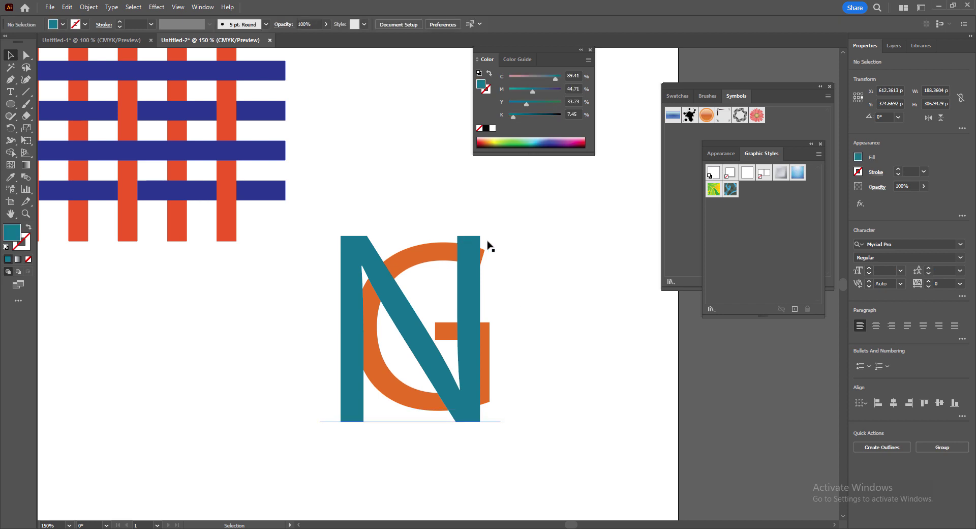
pyautogui.moveTo(522, 214); pyautogui.dragTo(305, 463)
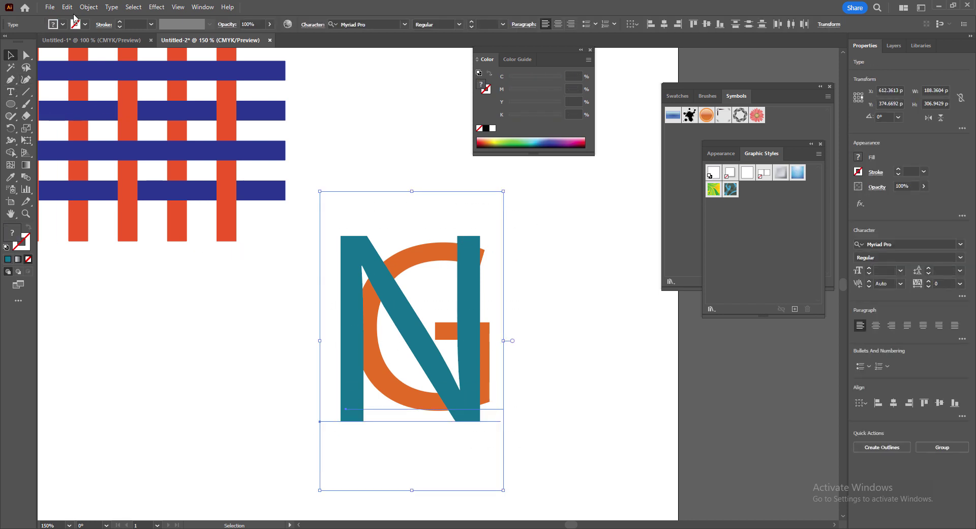
pyautogui.click(89, 7)
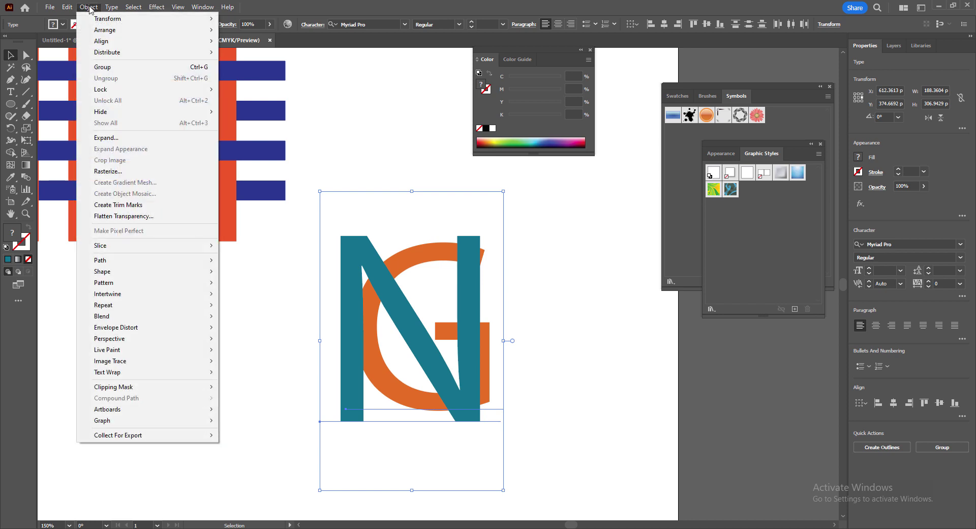
pyautogui.moveTo(132, 294)
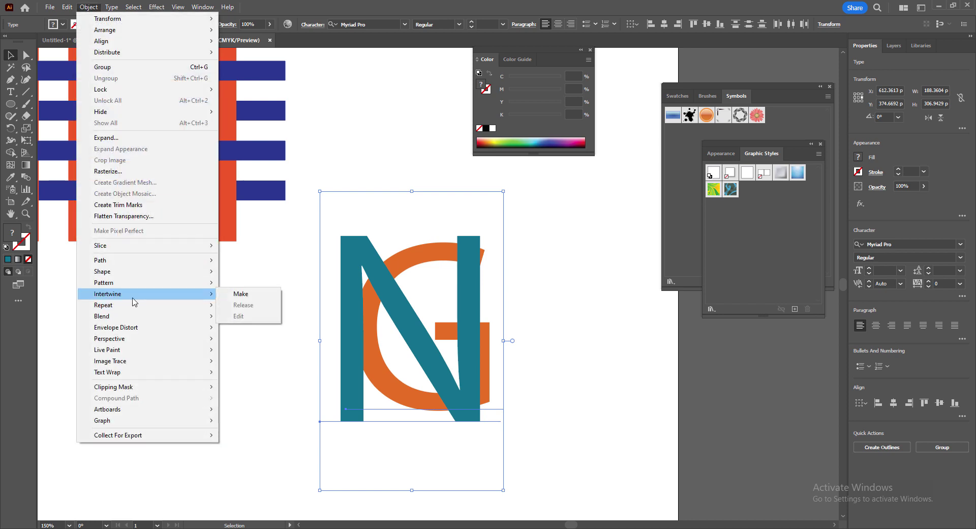
pyautogui.click(240, 296)
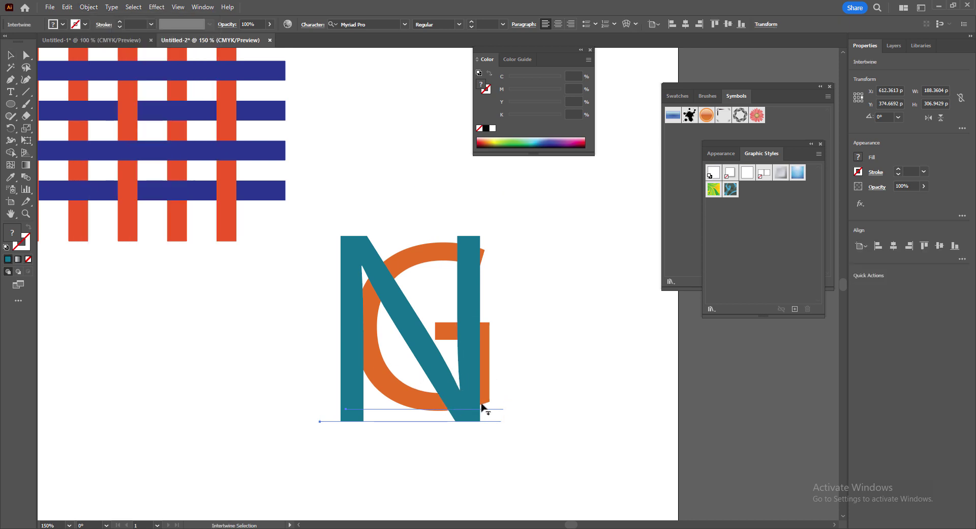
# Bring the G in front of the N at its crossbar, the lower-right crossings and the upper part of the N's diagonal
pyautogui.moveTo(515, 317)
pyautogui.mouseDown()
pyautogui.moveTo(497, 306)
pyautogui.moveTo(460, 320)
pyautogui.mouseUp()
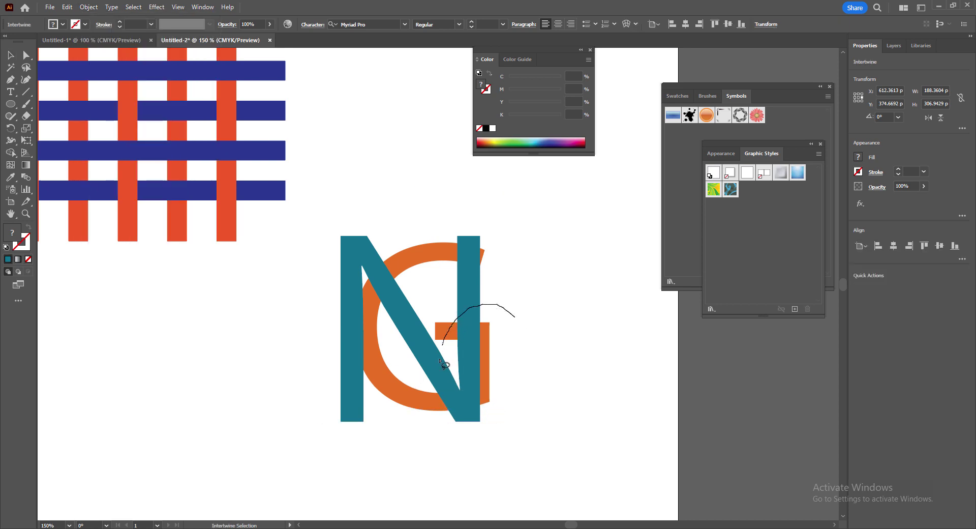
pyautogui.moveTo(440, 360)
pyautogui.mouseDown()
pyautogui.moveTo(441, 431)
pyautogui.moveTo(505, 433)
pyautogui.moveTo(526, 389)
pyautogui.moveTo(519, 317)
pyautogui.mouseUp()
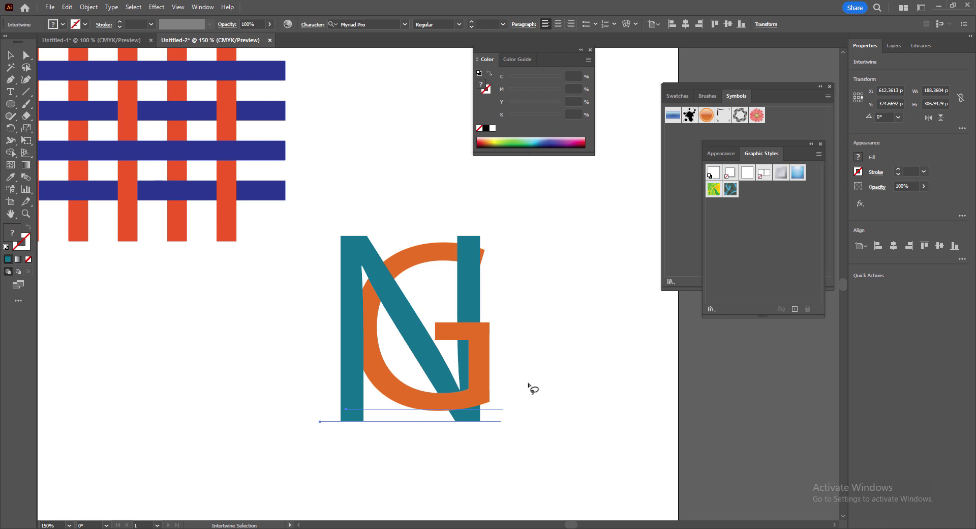
pyautogui.moveTo(388, 250)
pyautogui.mouseDown()
pyautogui.moveTo(366, 293)
pyautogui.moveTo(383, 309)
pyautogui.moveTo(405, 292)
pyautogui.moveTo(390, 249)
pyautogui.mouseUp()
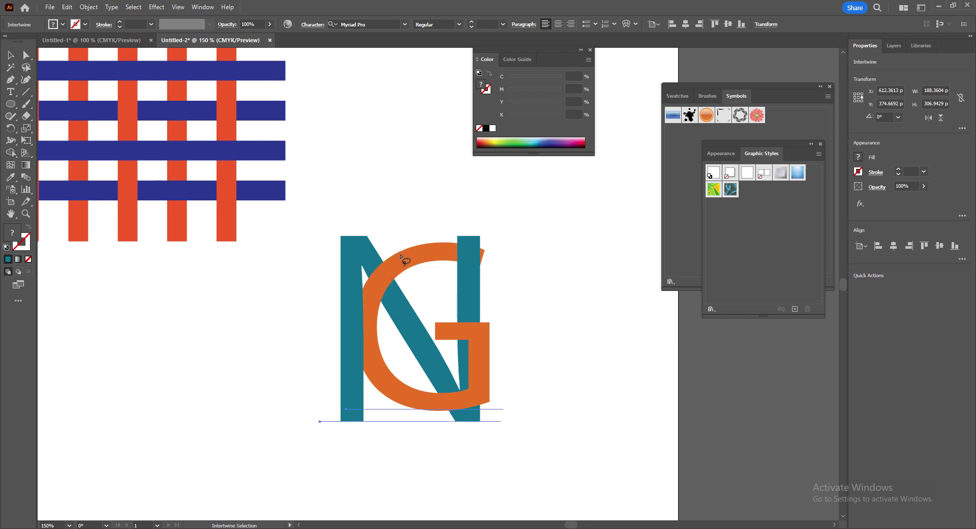
pyautogui.press('v')
pyautogui.click(565, 315)
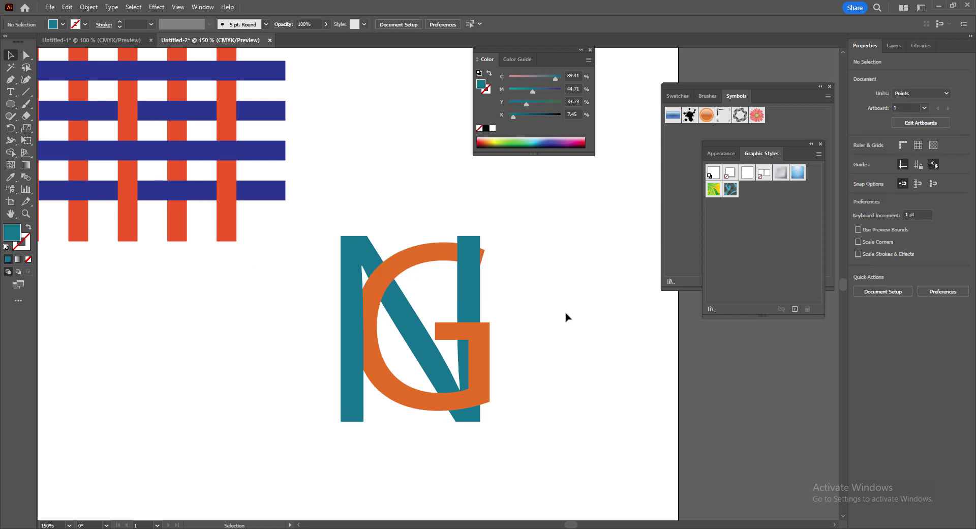